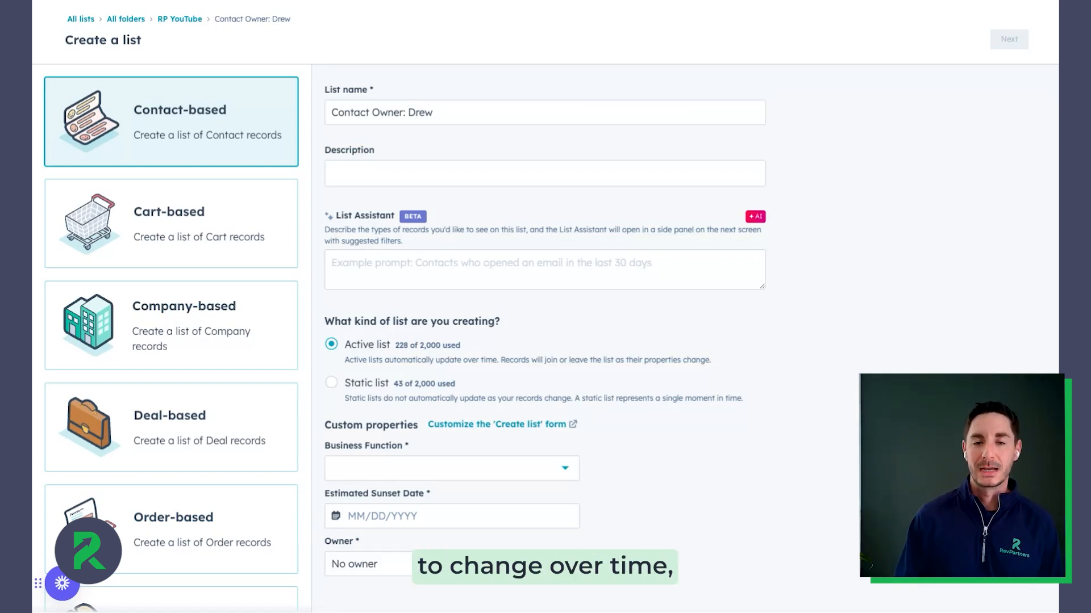
- Toggle the list type between Static list and Active list
left_click(446, 376)
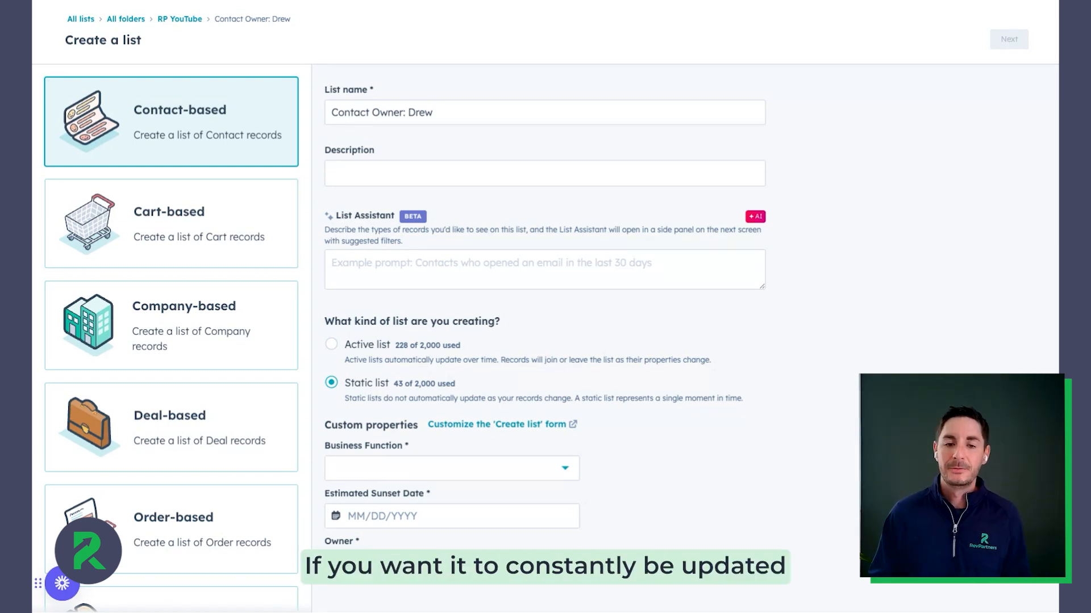
left_click(381, 346)
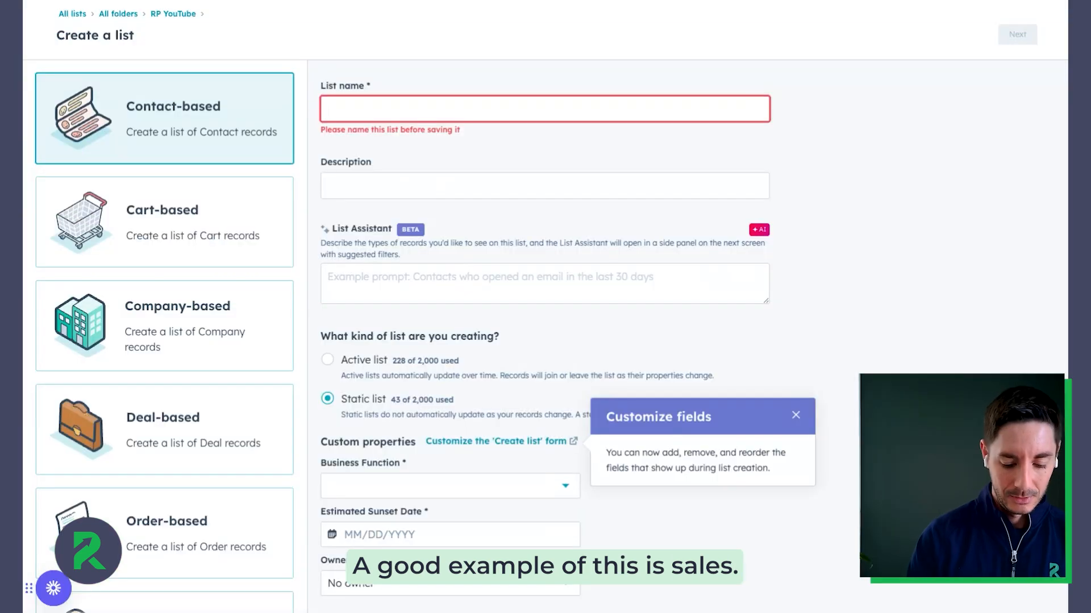
- Name the new contact-based list Sales Emails Opens: Last Year
type("S")
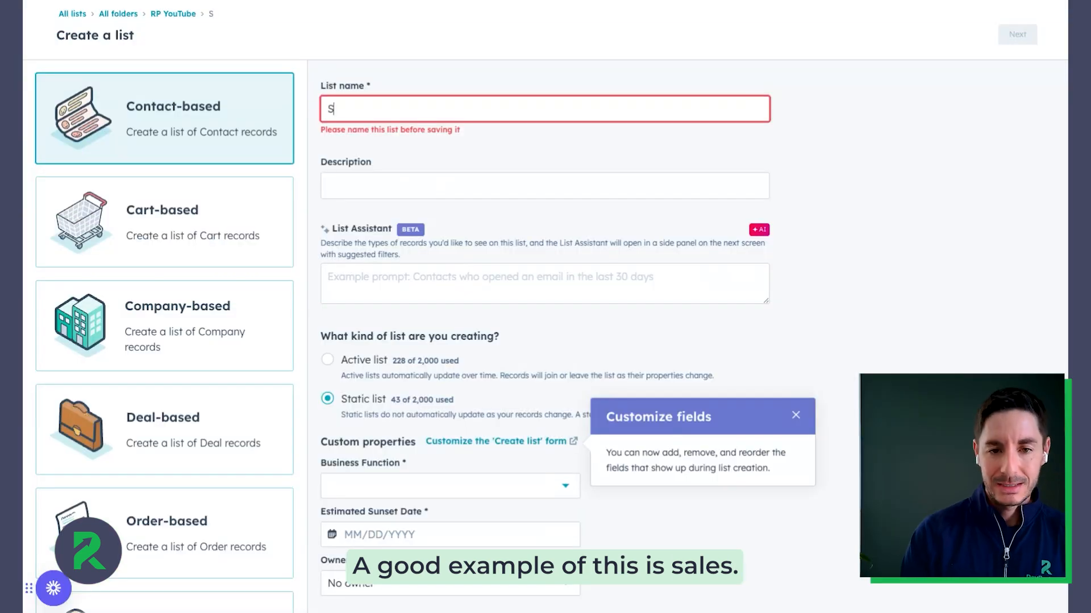
type("ales Emails Opens: Last Year")
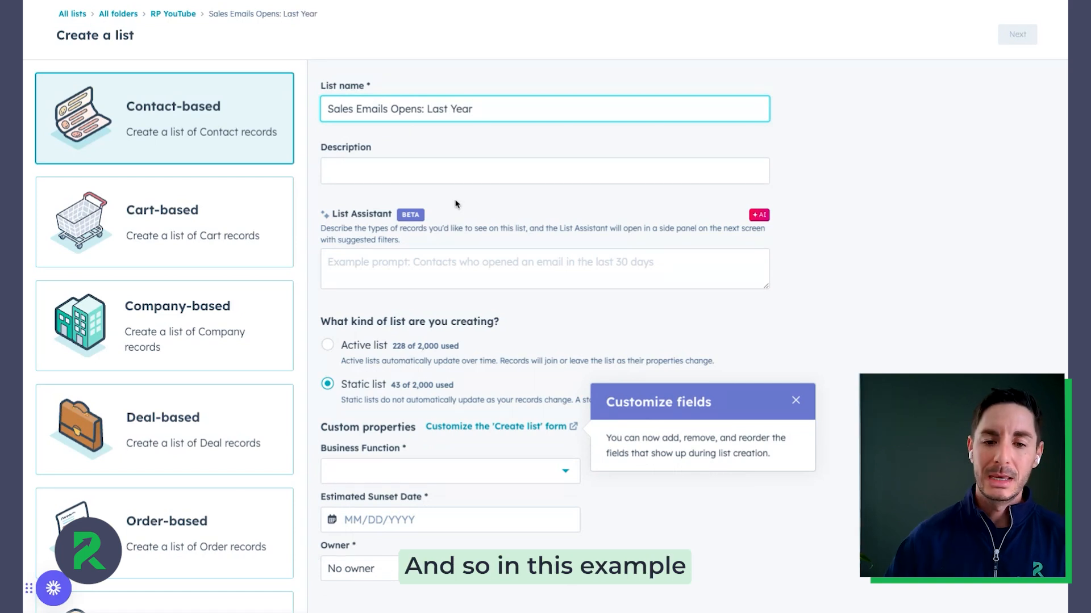
key("ctrl+a")
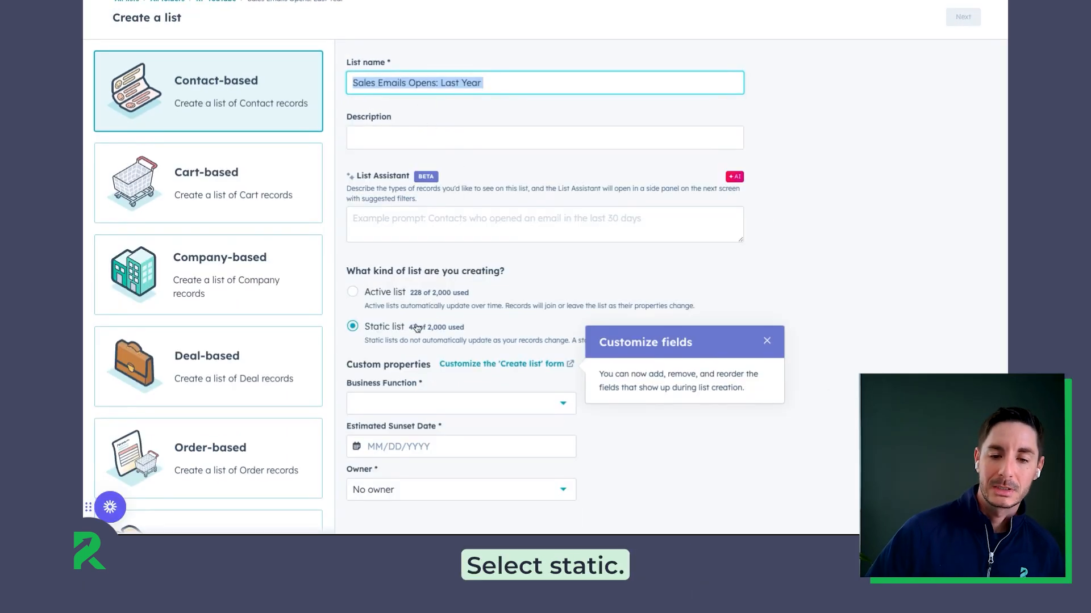
- Set Business Function to Sales and the Estimated Sunset Date to 01/29/2025
left_click(407, 404)
left_click(440, 477)
left_click(435, 446)
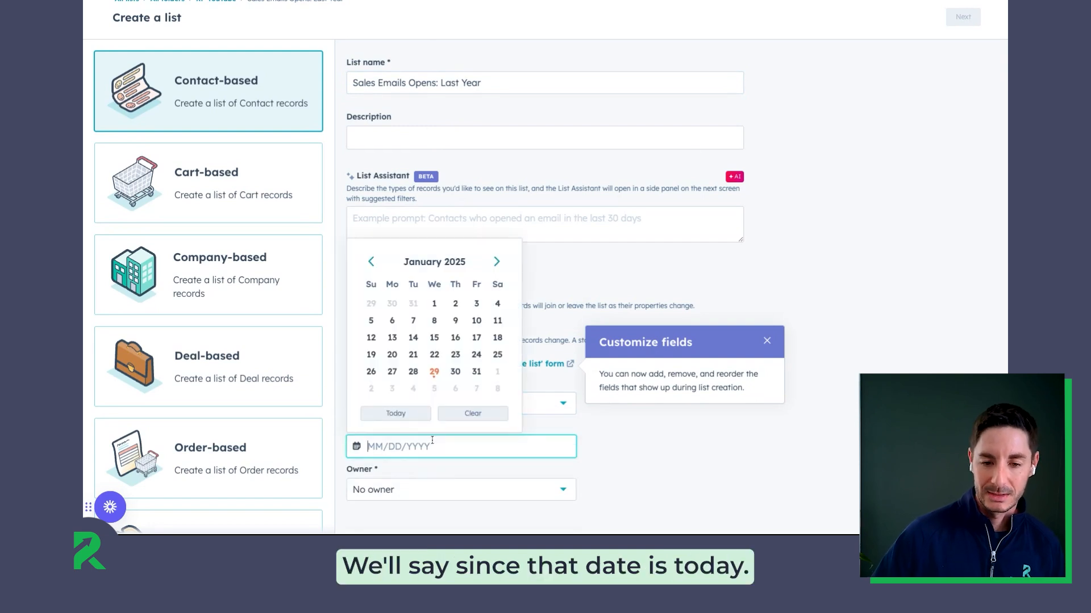
left_click(434, 372)
- Assign a team member as the list owner and continue to the filter setup
left_click(414, 486)
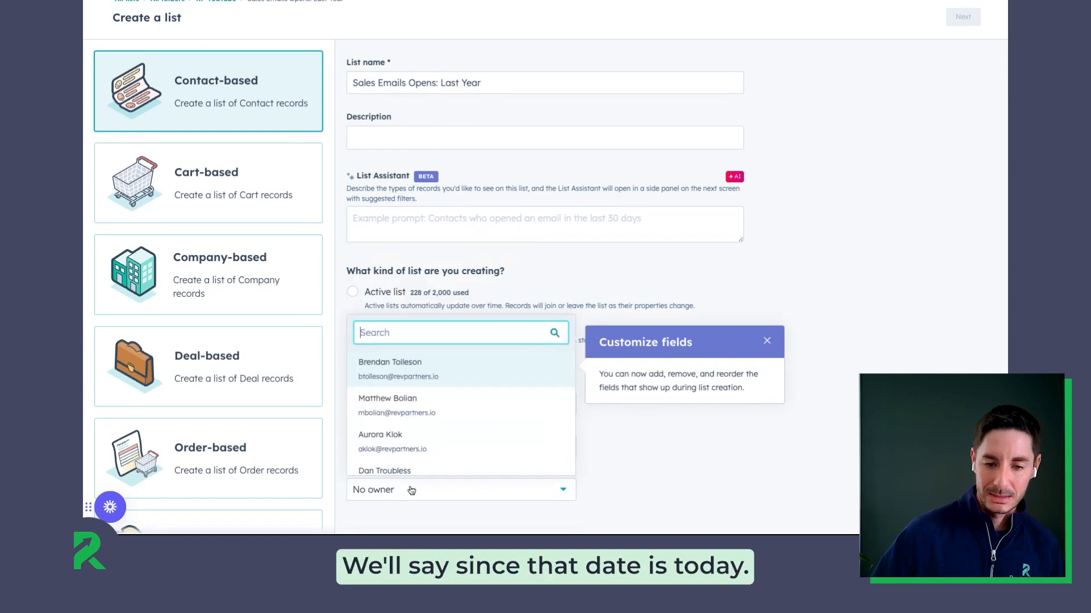
left_click(500, 403)
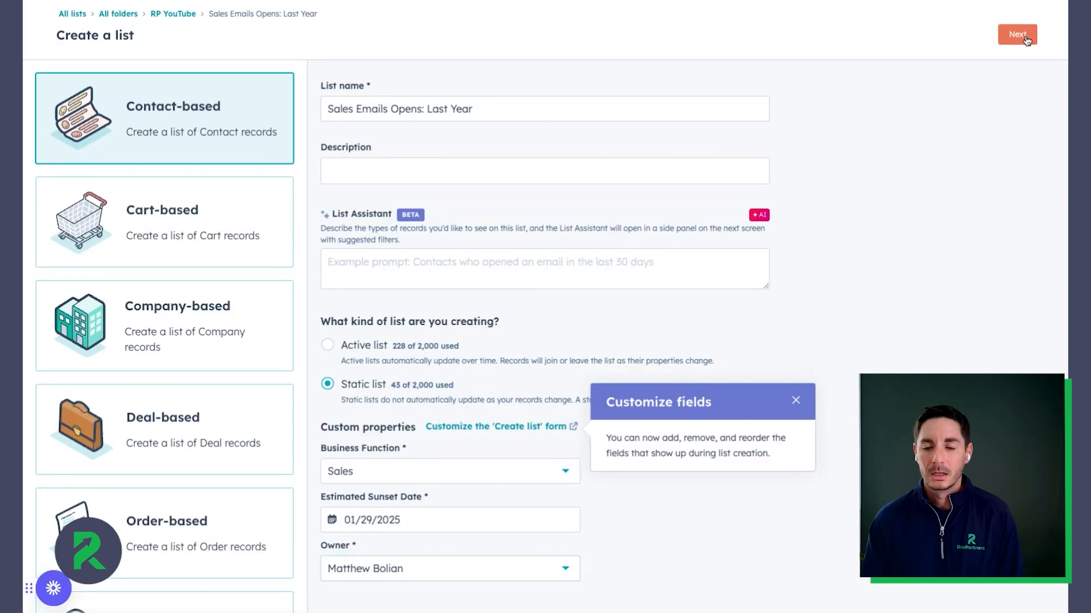
left_click(962, 17)
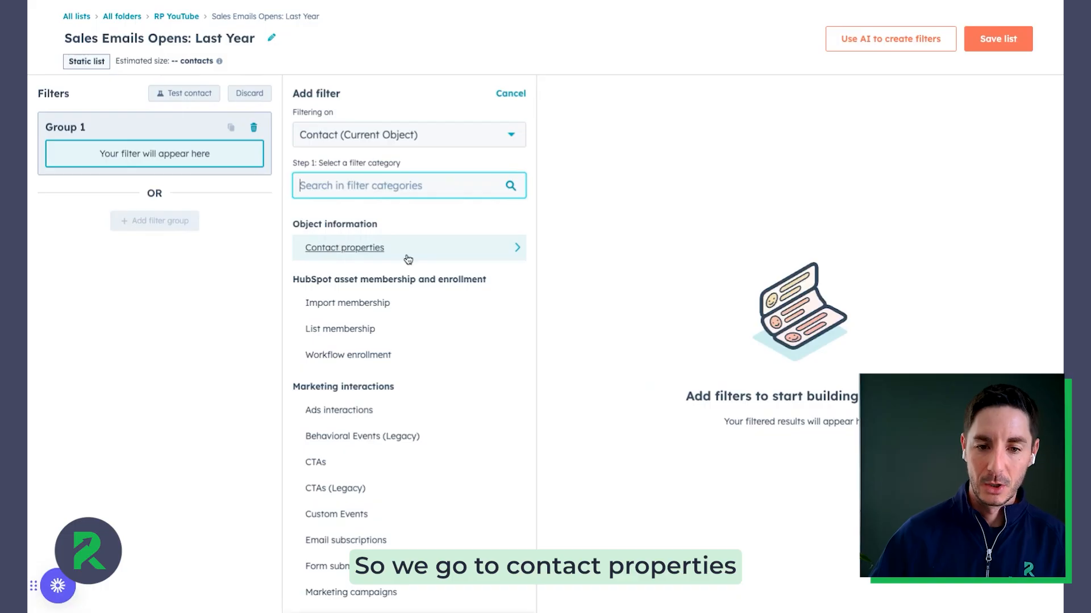
- Add a contact property filter on Recent sales email open date
left_click(411, 257)
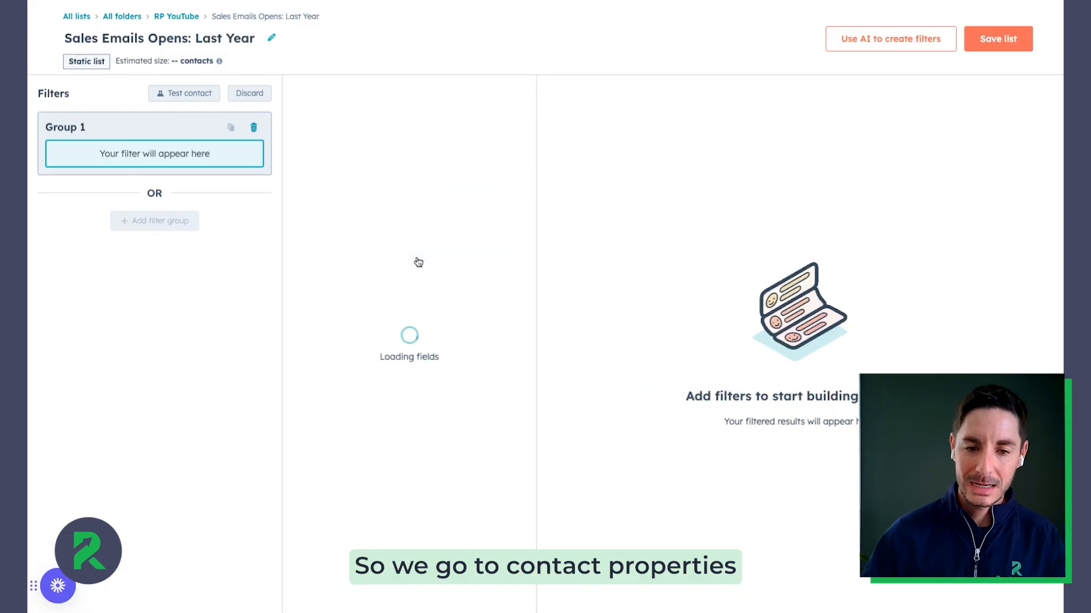
left_click(359, 206)
type("recent")
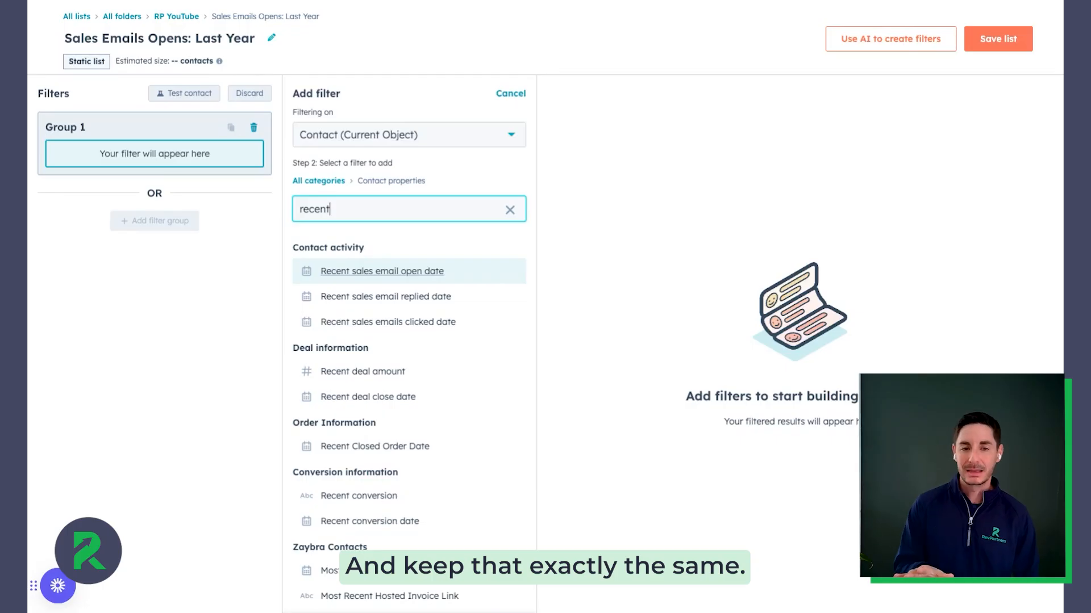
left_click(382, 271)
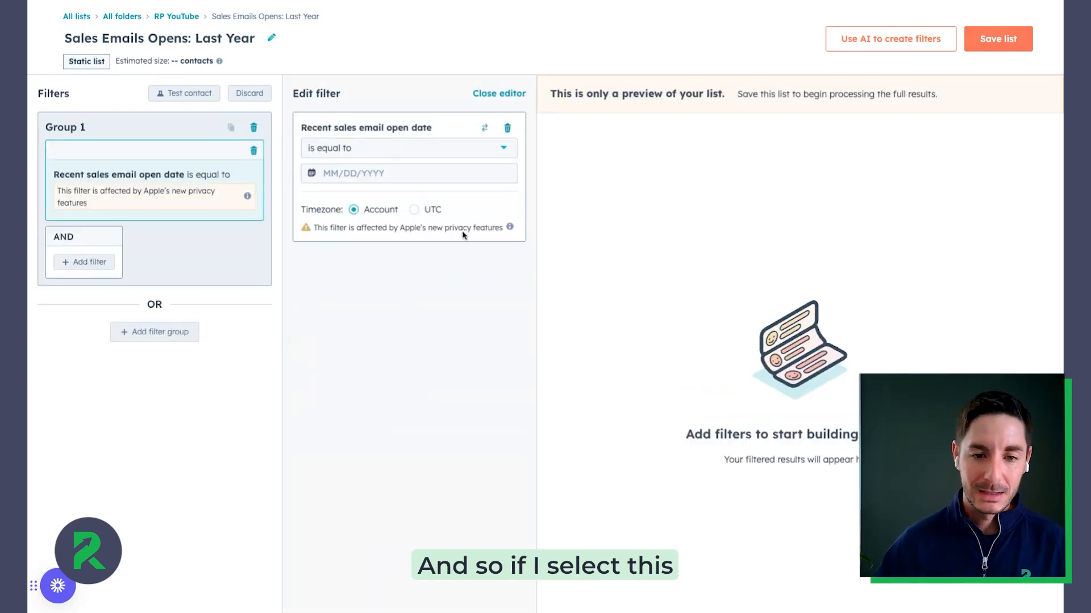
- Set the date filter's operator to is between and open the date range fields
left_click(364, 148)
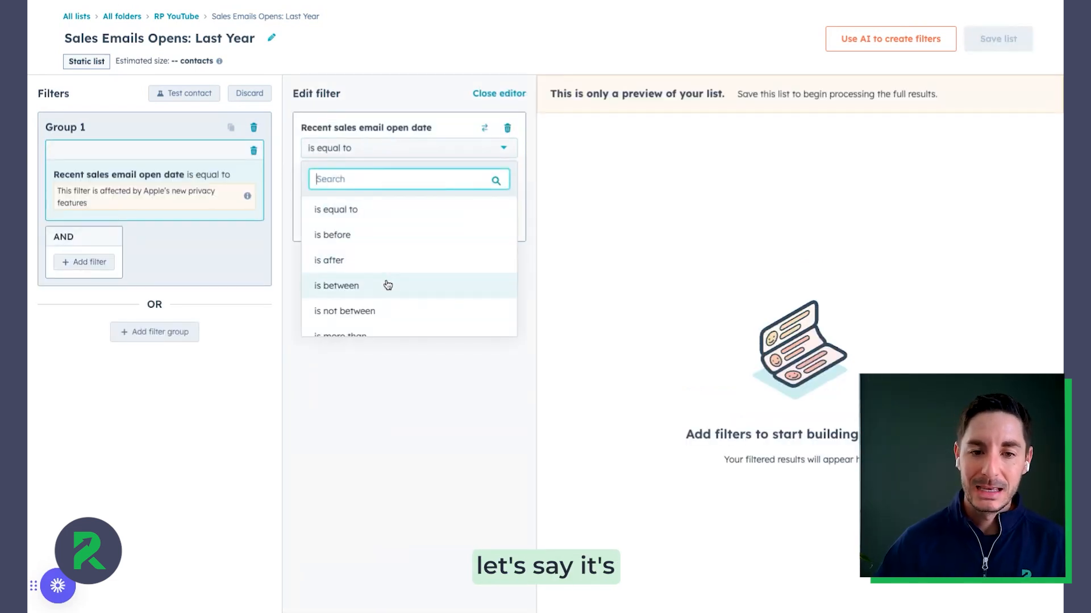
left_click(384, 284)
left_click(356, 175)
scroll(378, 307, "down", 2)
left_click(368, 366)
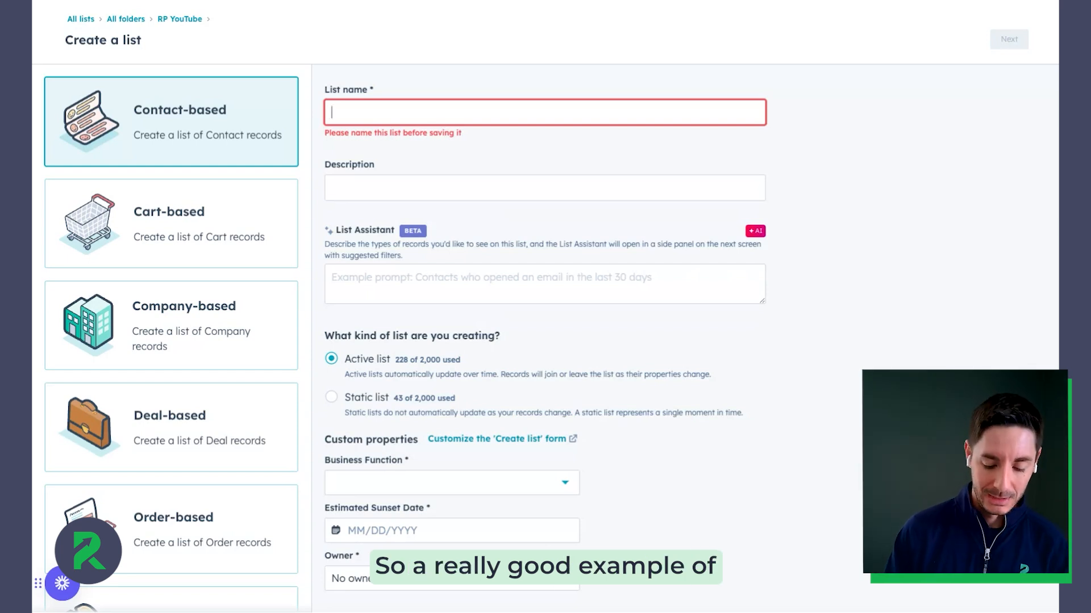
- Name a new active contact list Marketing Forms: Contacts who filled out a form
key("BackSpace")
type("rketing Fo")
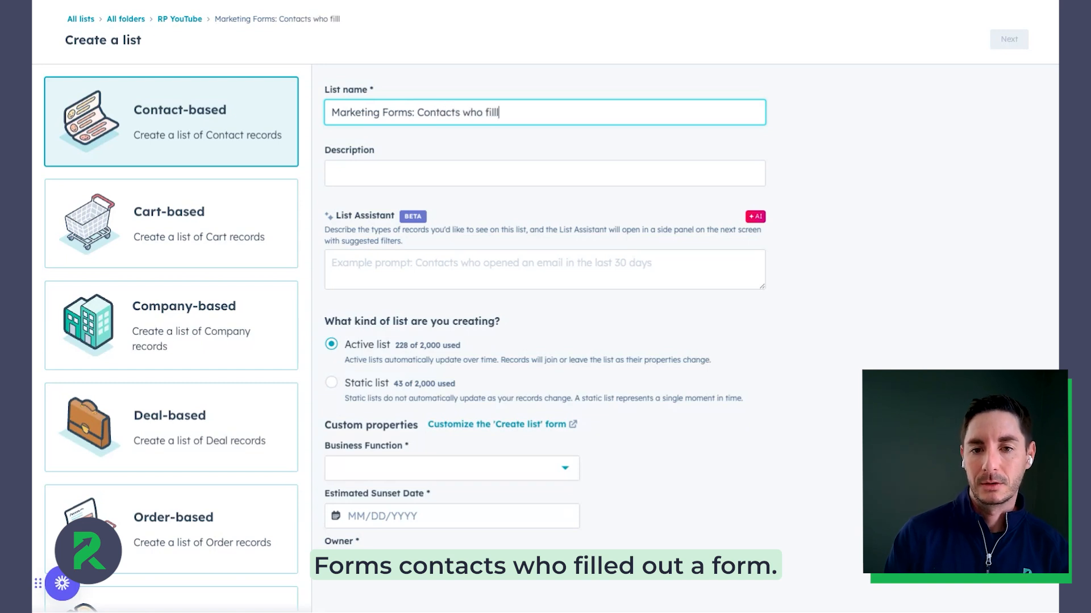
type("rm")
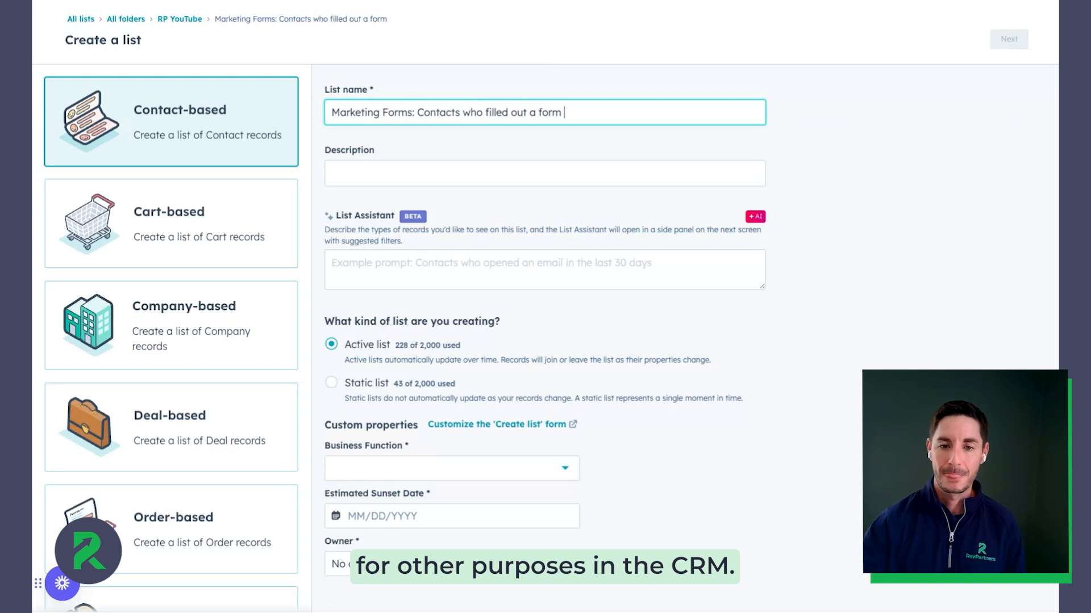
- Set Business Function to Marketing and the Estimated Sunset Date to 01/29/2025
left_click(451, 469)
left_click(363, 528)
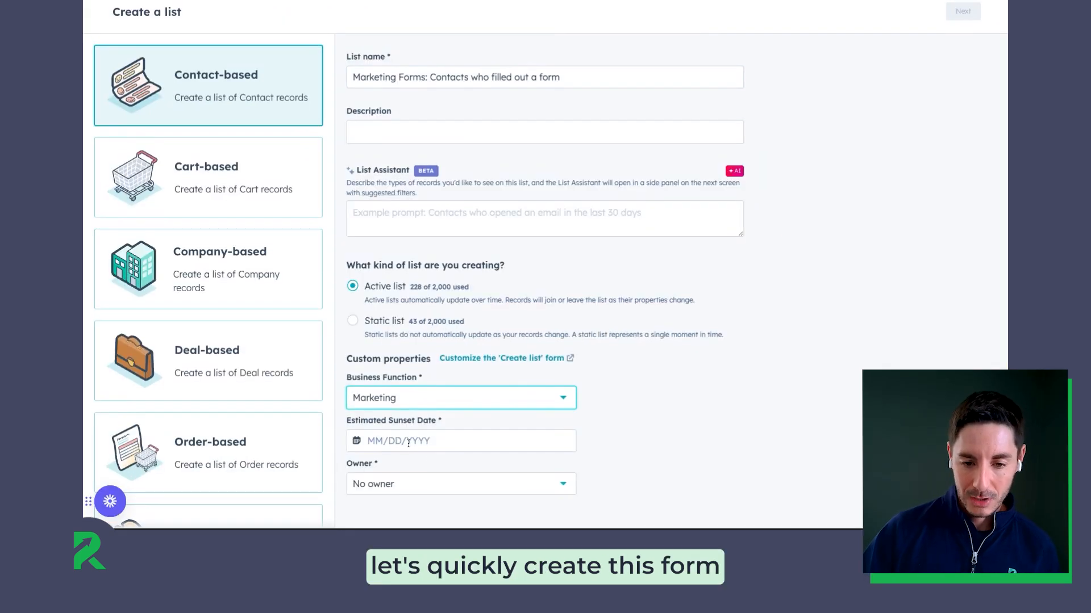
left_click(409, 442)
left_click(434, 365)
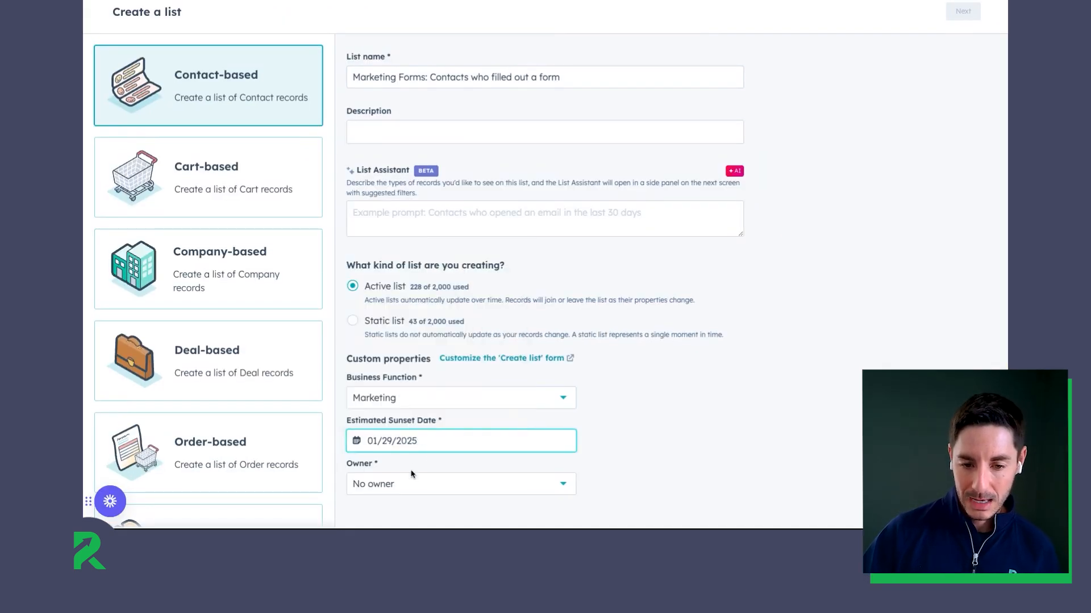
- Assign a team member as the list owner and continue to the filter setup
left_click(411, 484)
left_click(392, 359)
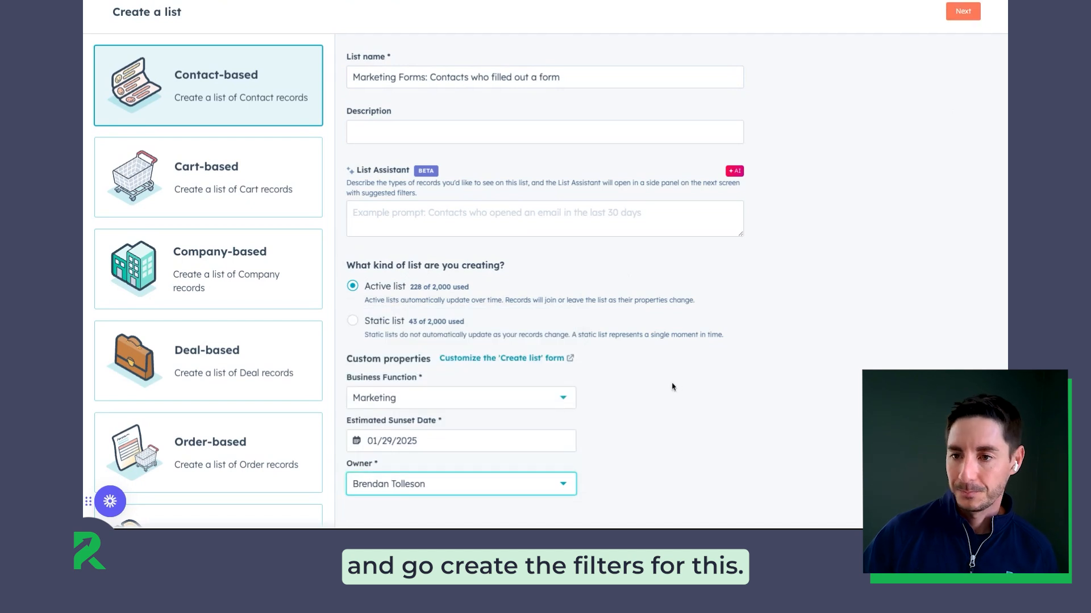
left_click(963, 11)
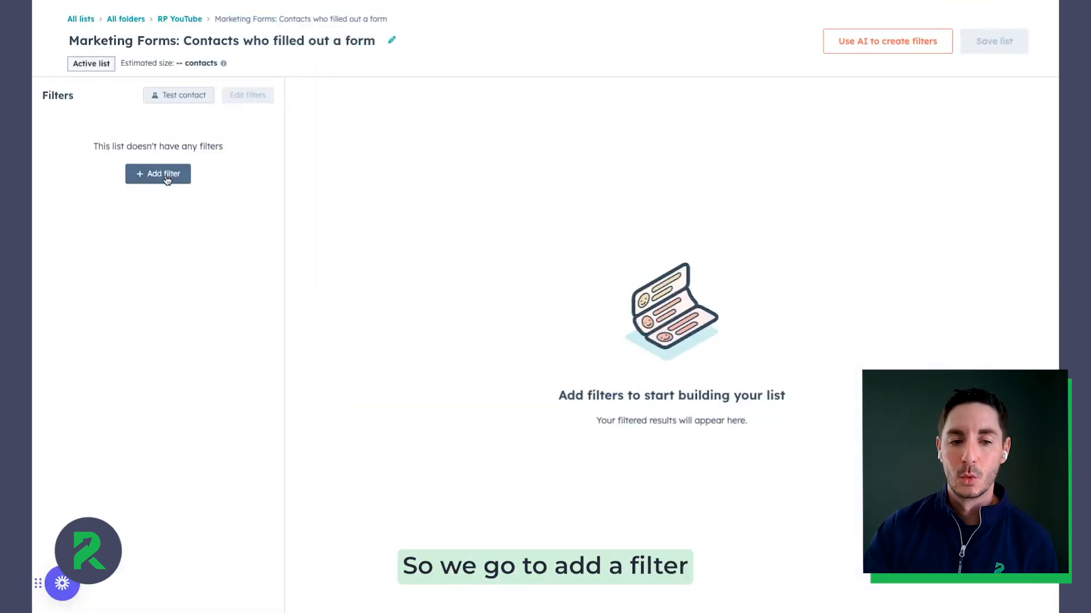
- Add a Form submissions filter for contacts who have filled out any form
left_click(166, 180)
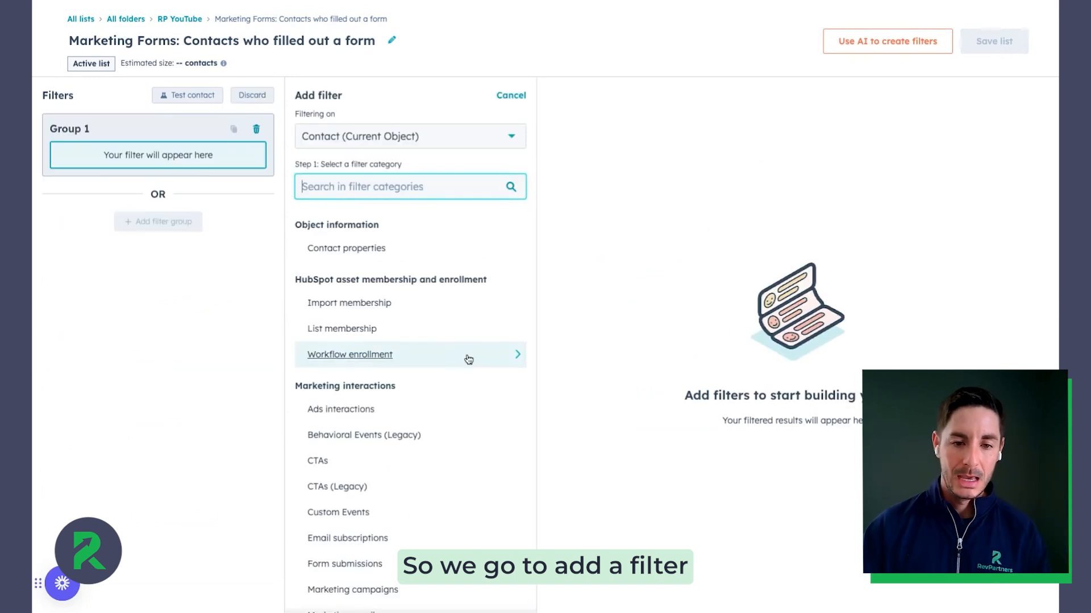
scroll(467, 358, "down", 2)
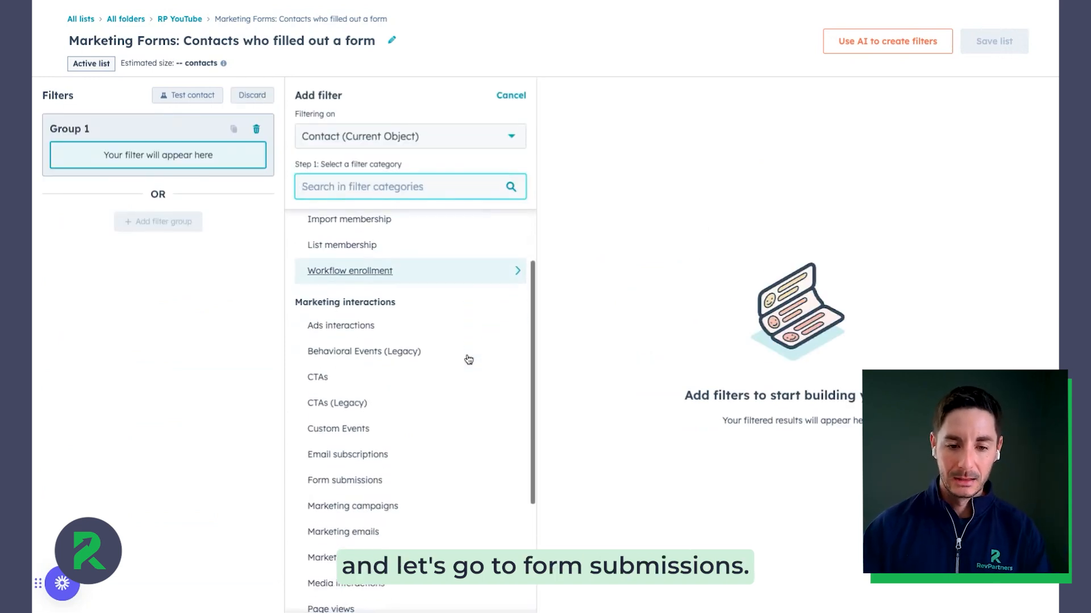
left_click(441, 482)
left_click(431, 271)
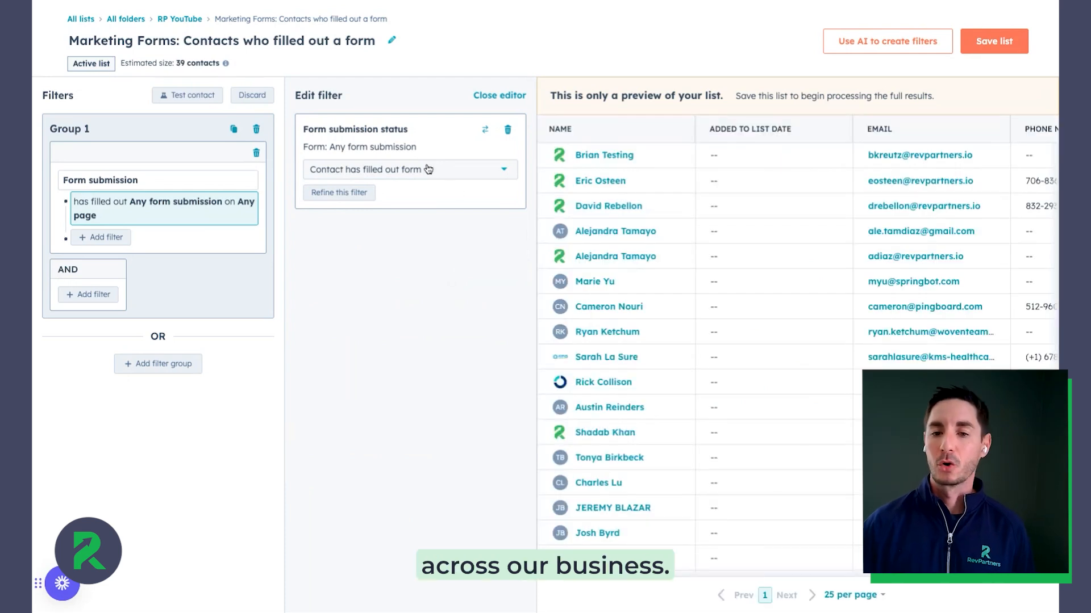
- Scroll through the preview table of matching contacts and their columns
scroll(741, 454, "down", 2)
scroll(741, 451, "up", 3)
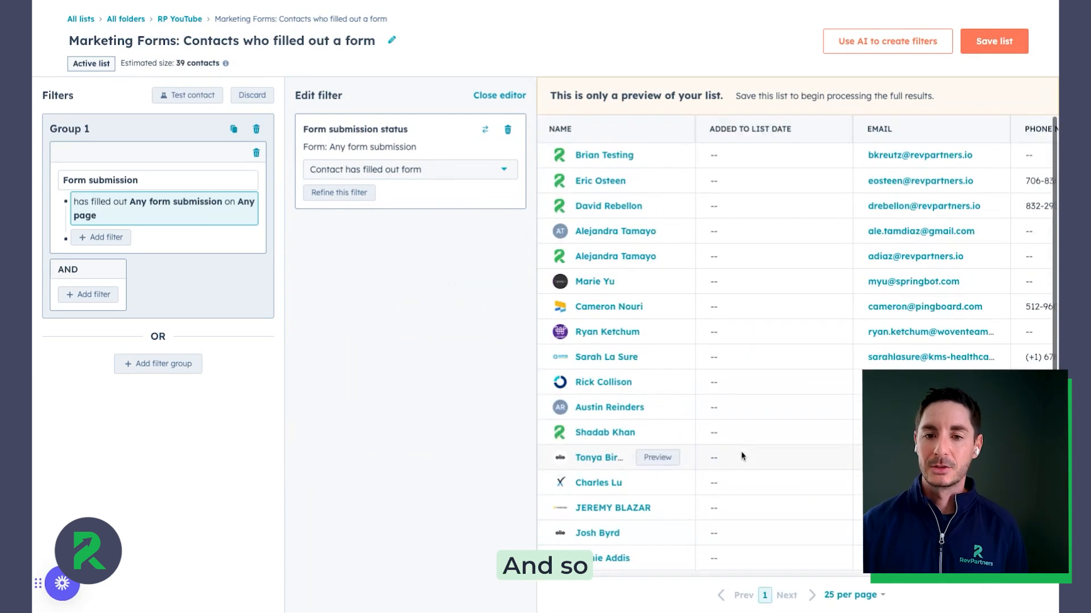
scroll(741, 451, "right", 6)
scroll(741, 451, "left", 2)
scroll(741, 451, "left", 4)
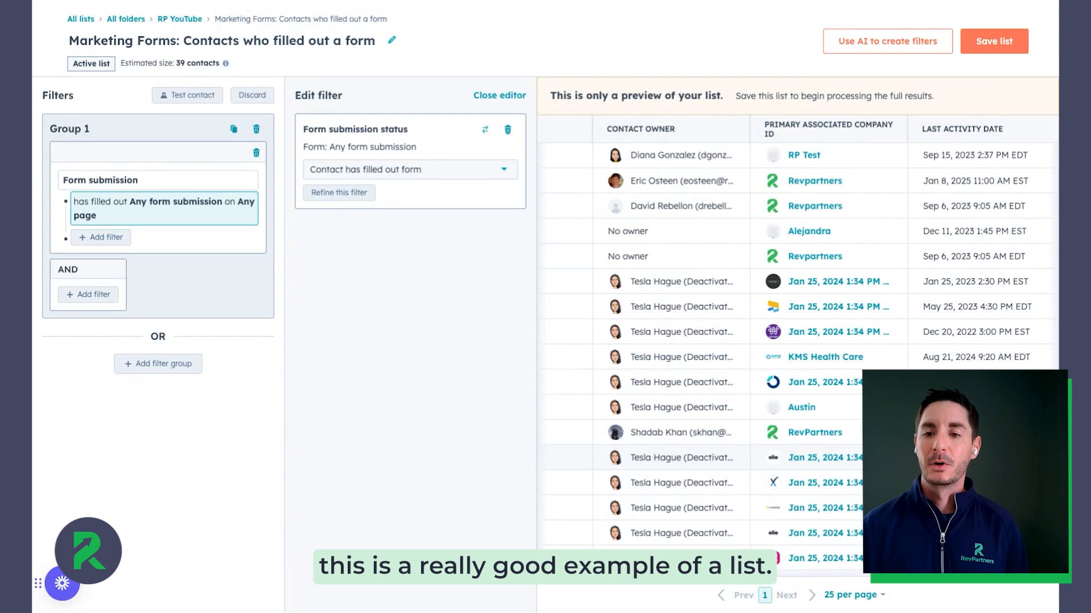
scroll(740, 451, "right", 3)
scroll(584, 407, "right", 1)
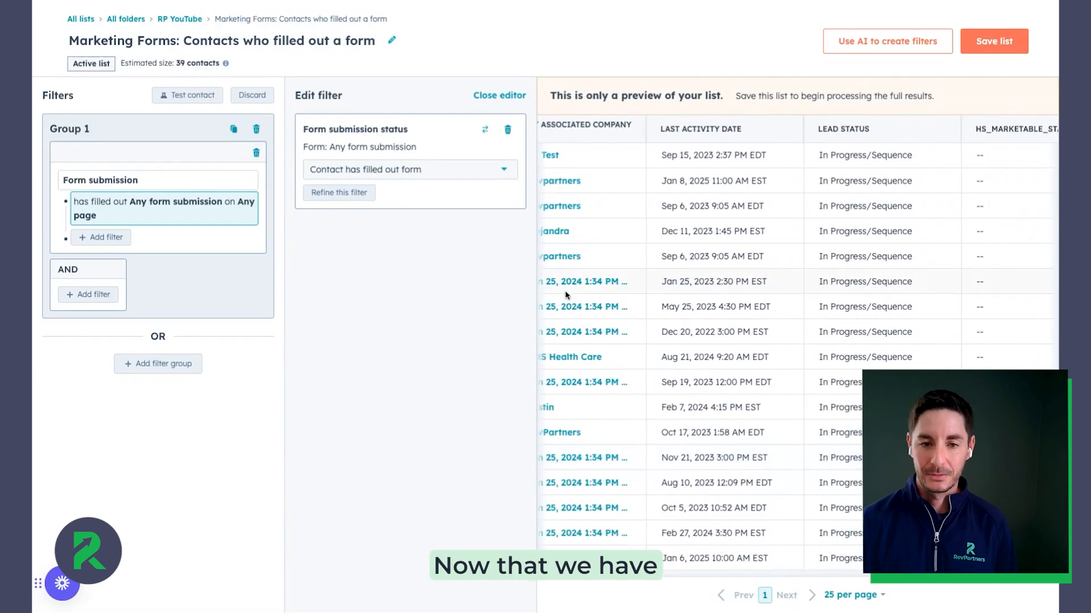